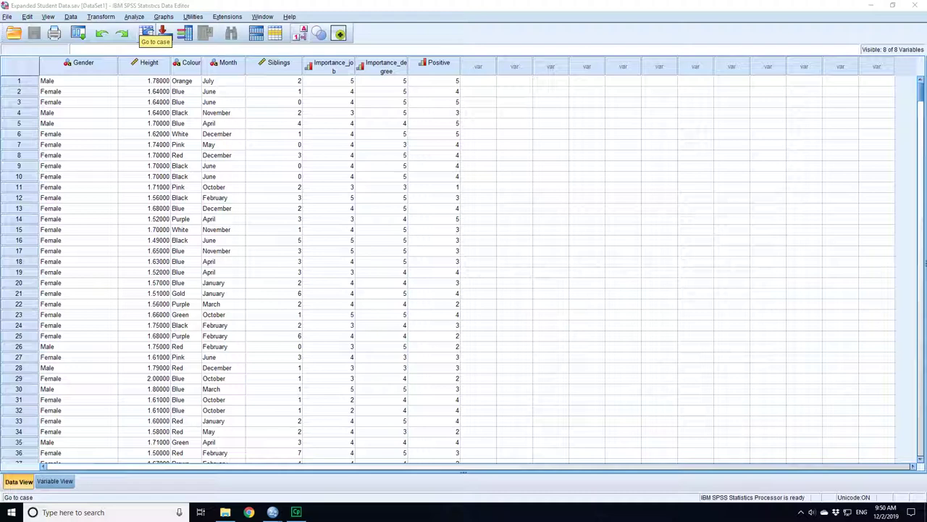
Step: Open the Analyze > Compare Means submenu for the Expanded Student Data dataset
left_click(134, 16)
mouse_move(157, 74)
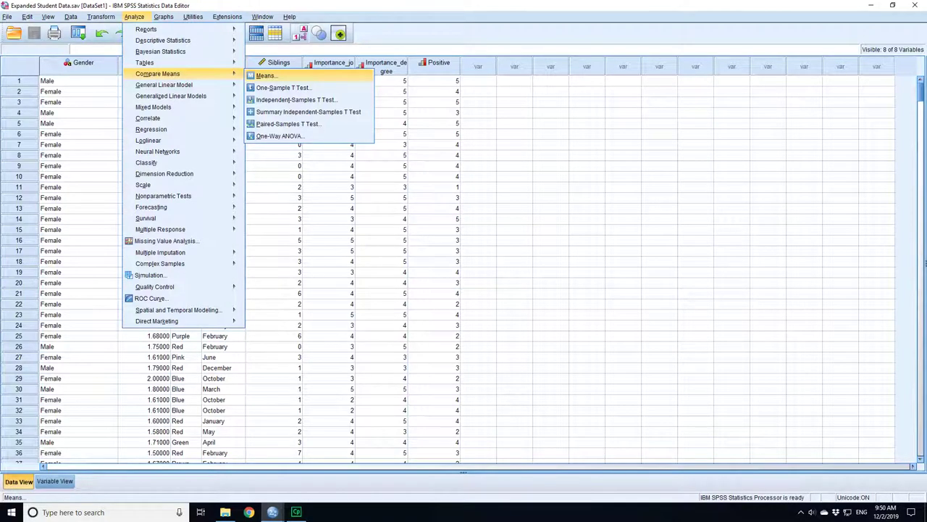
Step: Set up an independent-samples t-test of height grouped by gender, then check Variable View
left_click(295, 99)
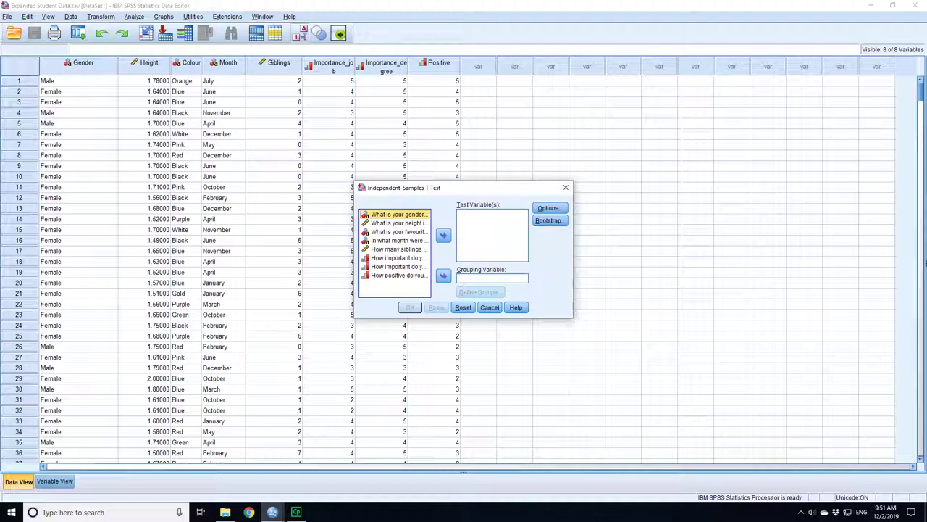
left_click(399, 222)
left_click(443, 235)
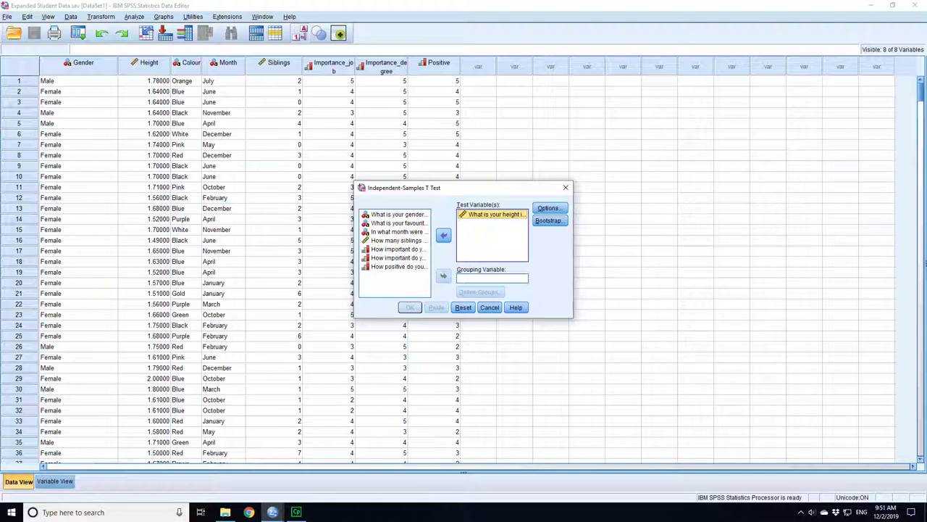
left_click(397, 214)
left_click(443, 275)
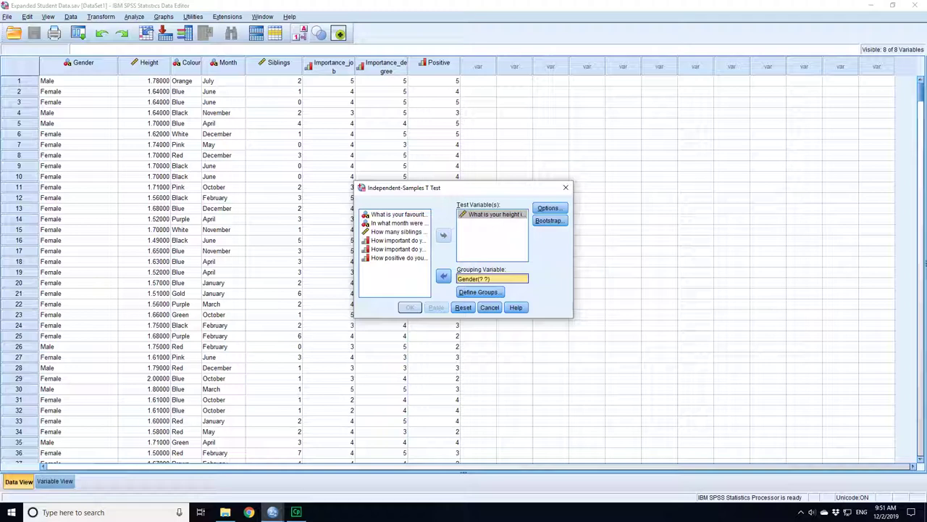
key("ctrl+t")
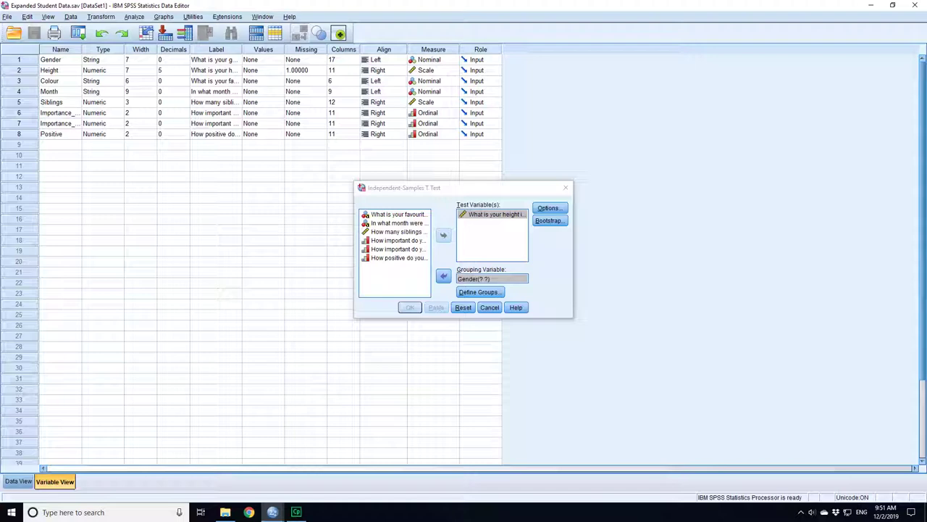
Step: Return to Data View and open Define Groups for the gender grouping variable
key("ctrl+t")
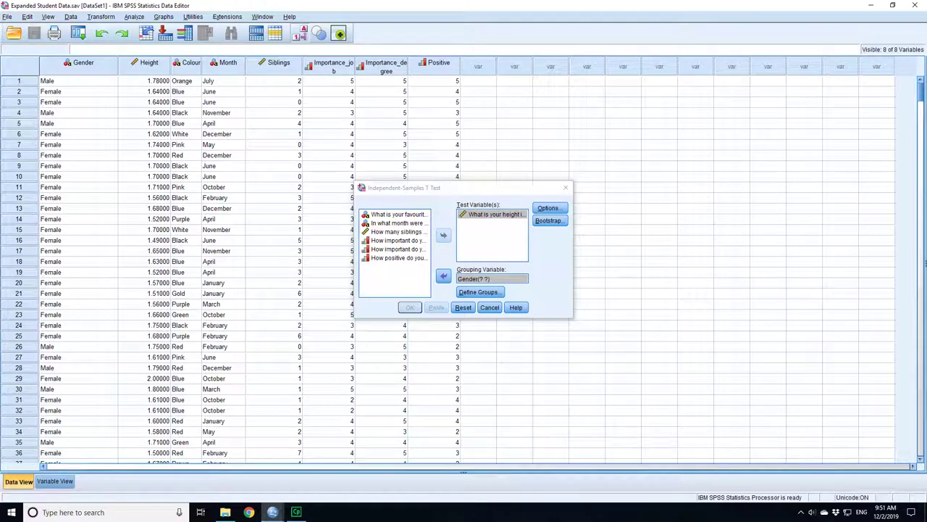
key("alt+d")
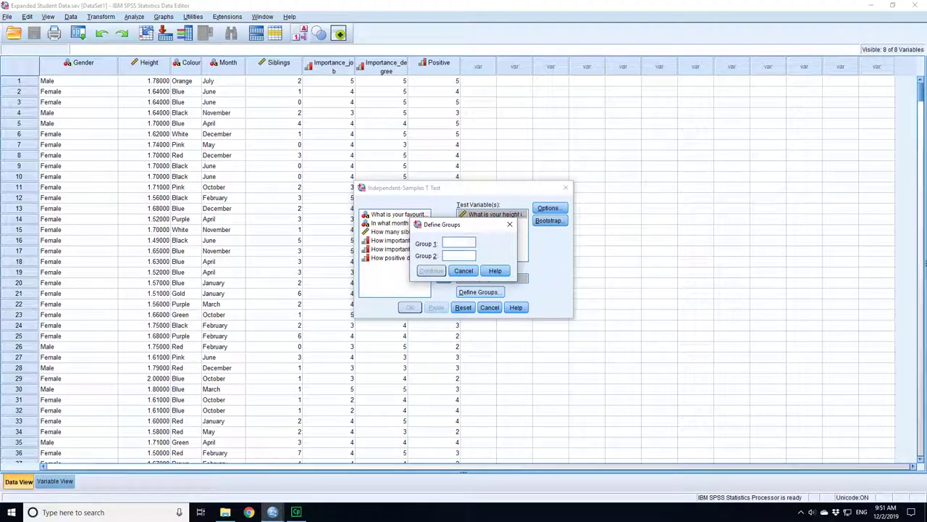
Step: Define Group 1 as Male and Group 2 as Female for the t-test
type("Male")
key("Tab")
type("Female")
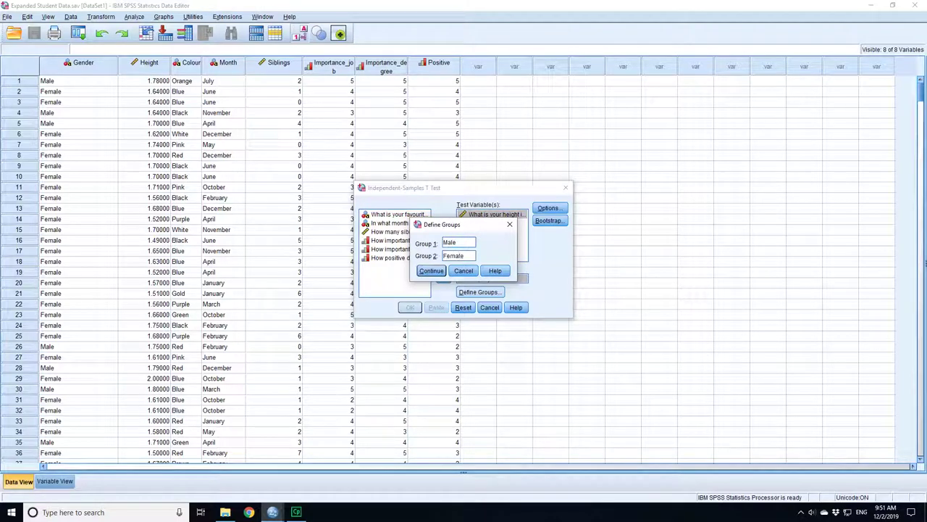
key("Return")
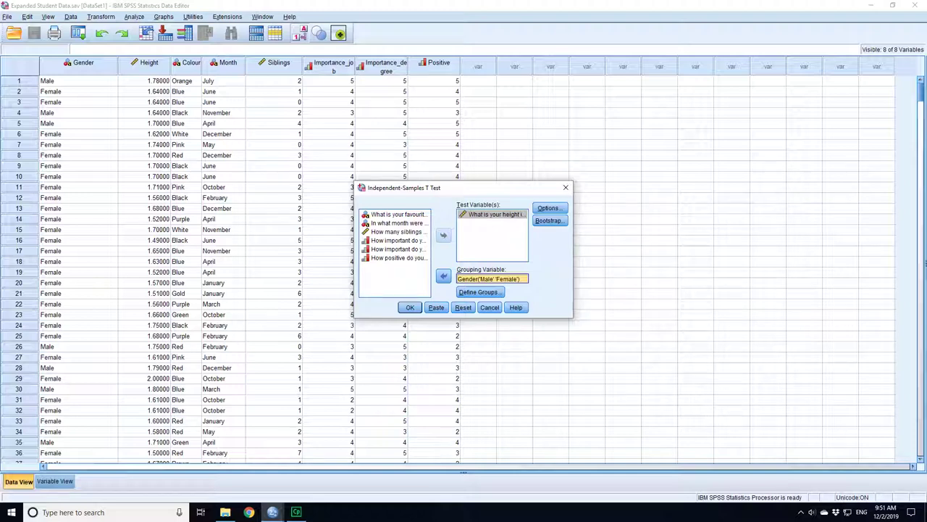
Step: Run the t-test to show Group Statistics and Independent Samples Test tables for height
key("Return")
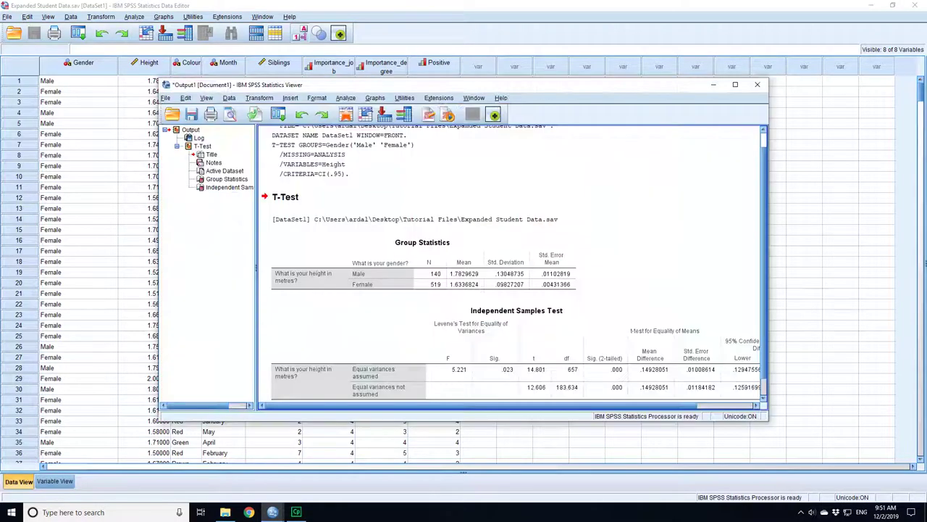